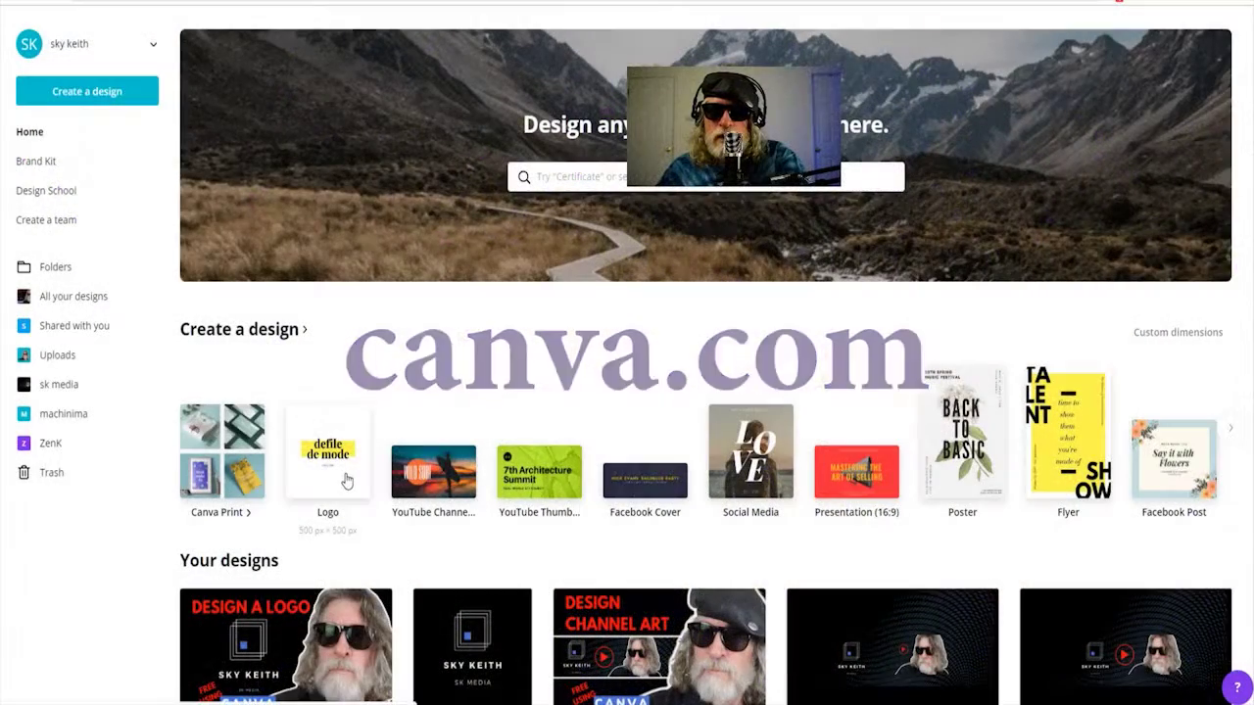
# - Start a new logo design and apply the BLACKROCK Industrial Park stacked-squares template
pyautogui.click(346, 480)
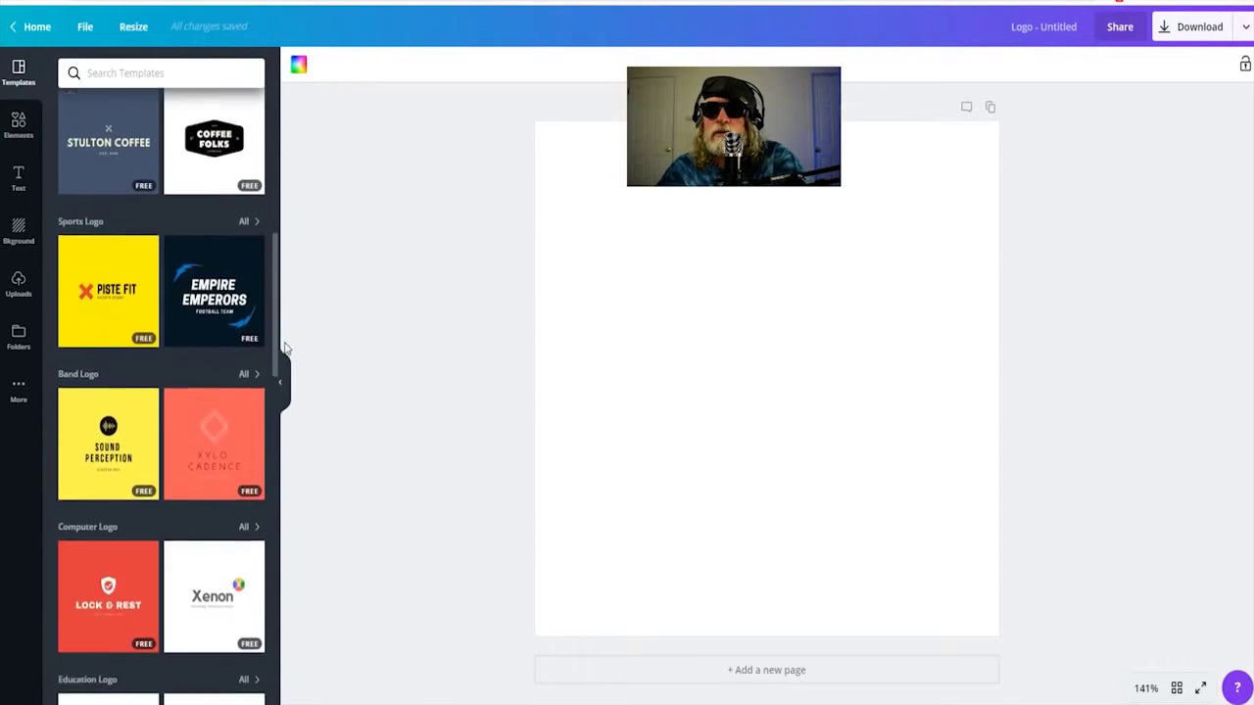
pyautogui.moveTo(284, 348); pyautogui.dragTo(285, 697)
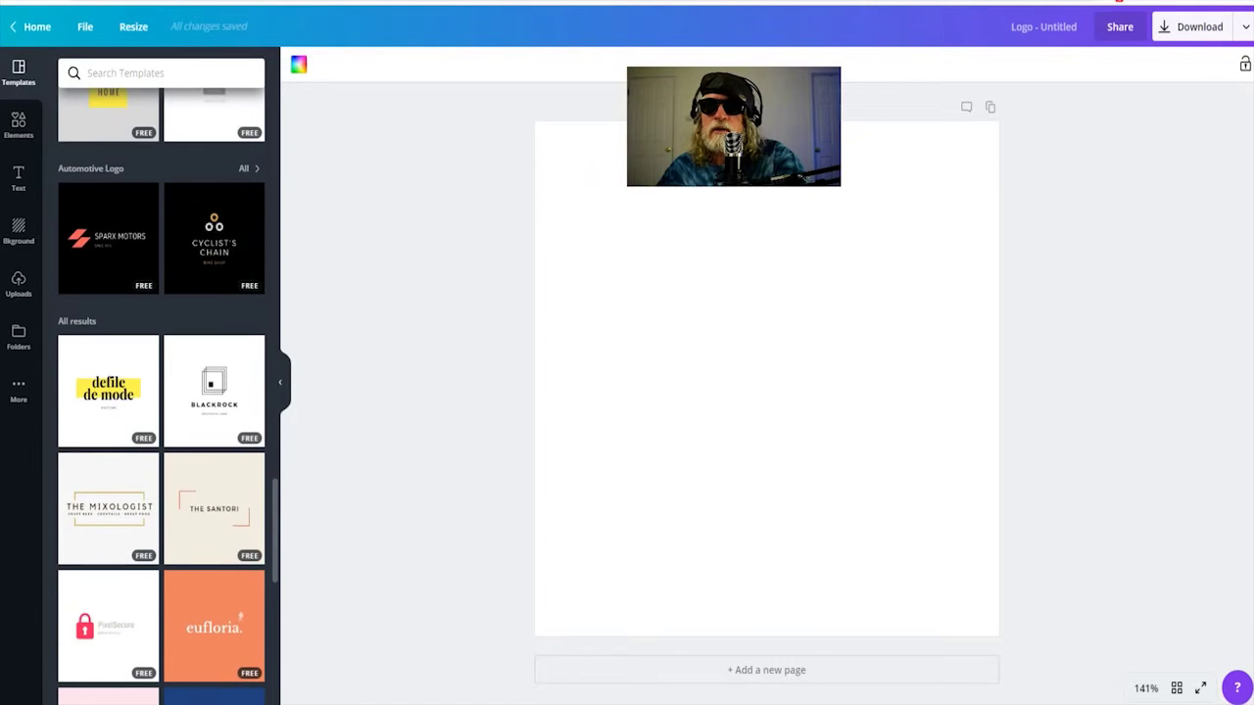
pyautogui.click(226, 404)
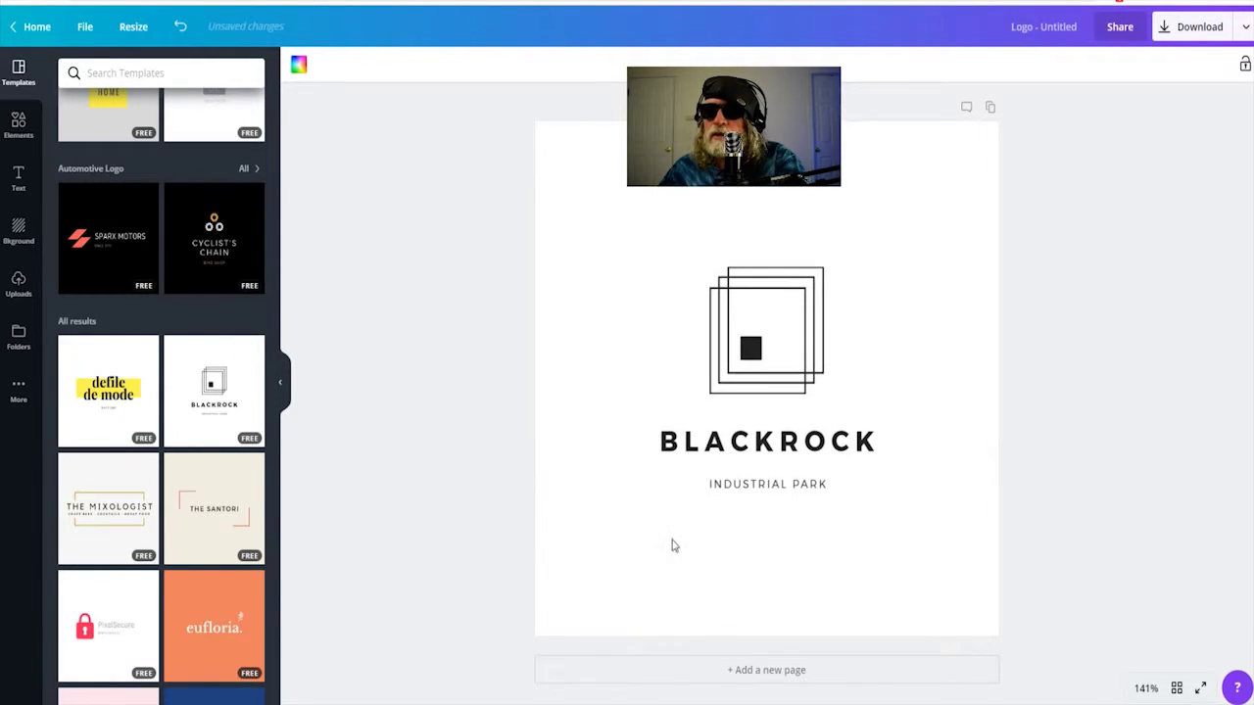
# - Replace the BLACKROCK heading with the owner's name in capitals
pyautogui.click(878, 454)
pyautogui.click(879, 451)
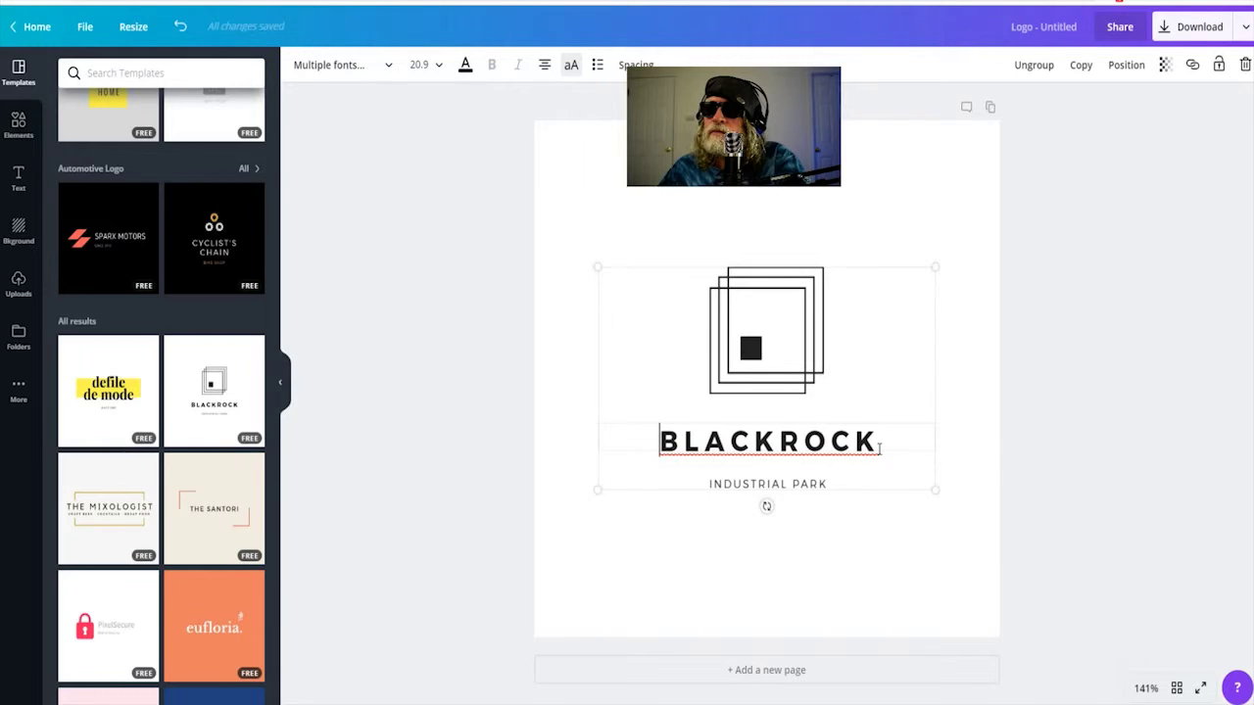
pyautogui.moveTo(880, 446); pyautogui.dragTo(658, 423)
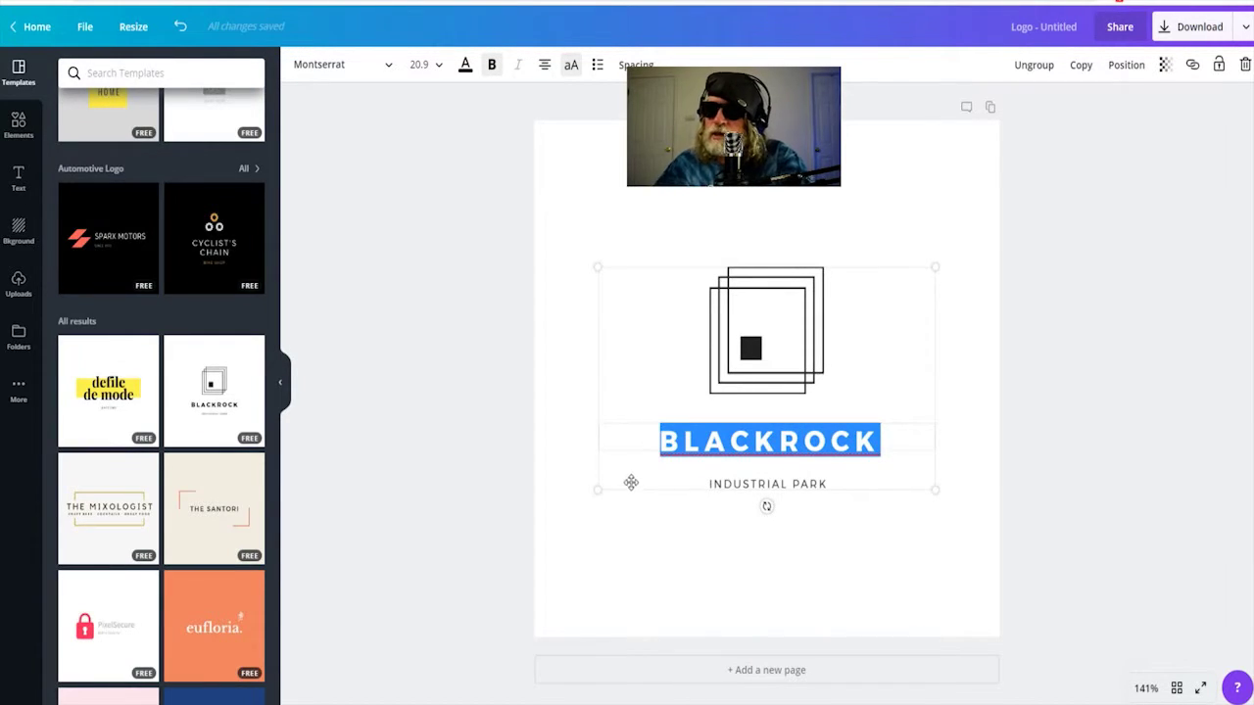
pyautogui.write('SKY')
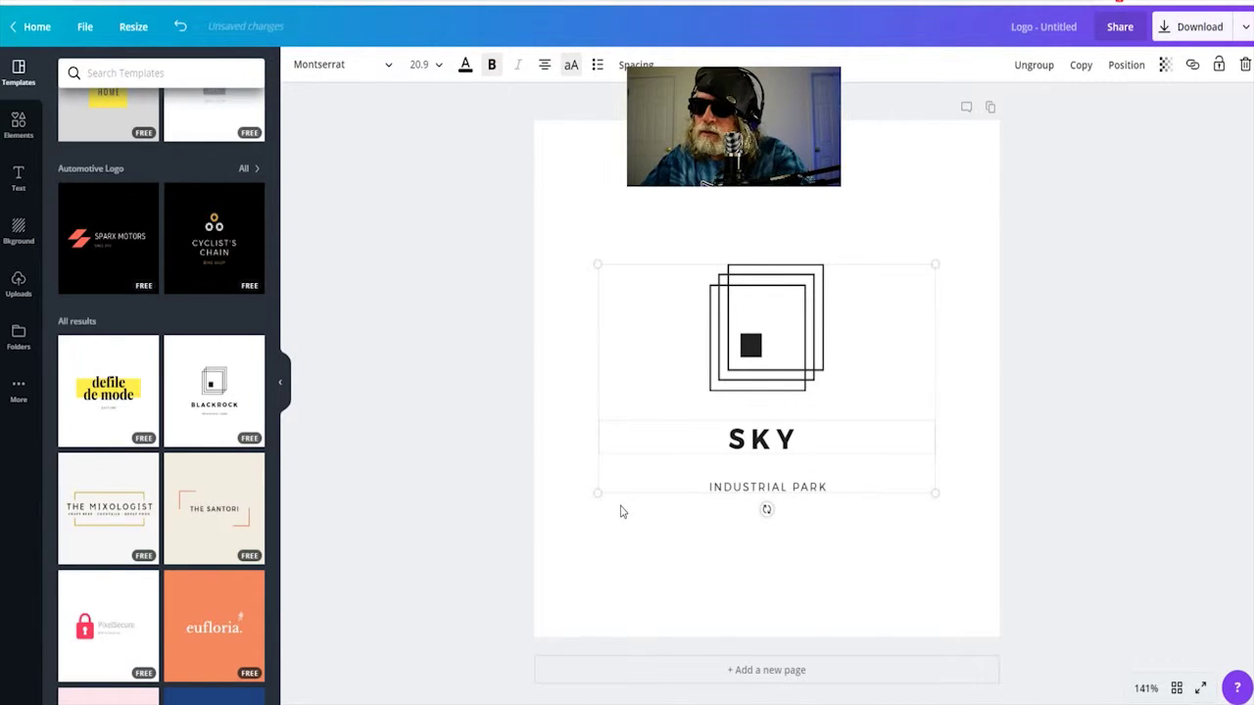
pyautogui.write(' KE')
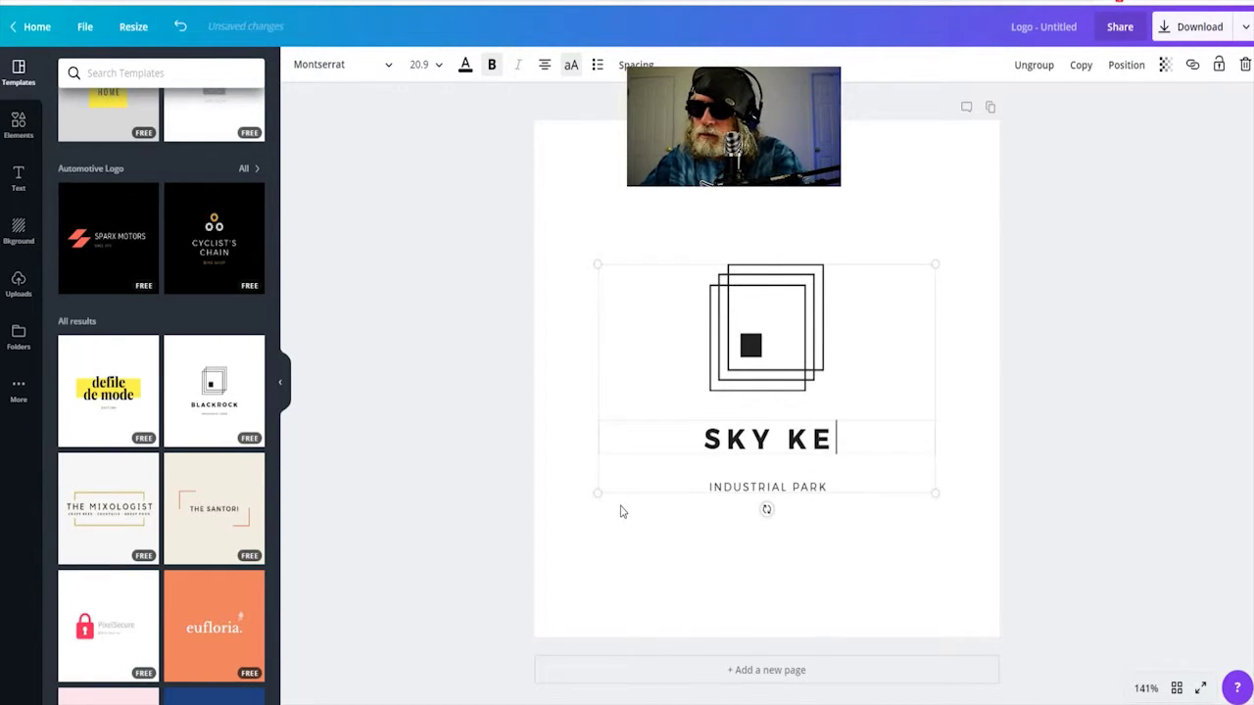
pyautogui.write('ITH')
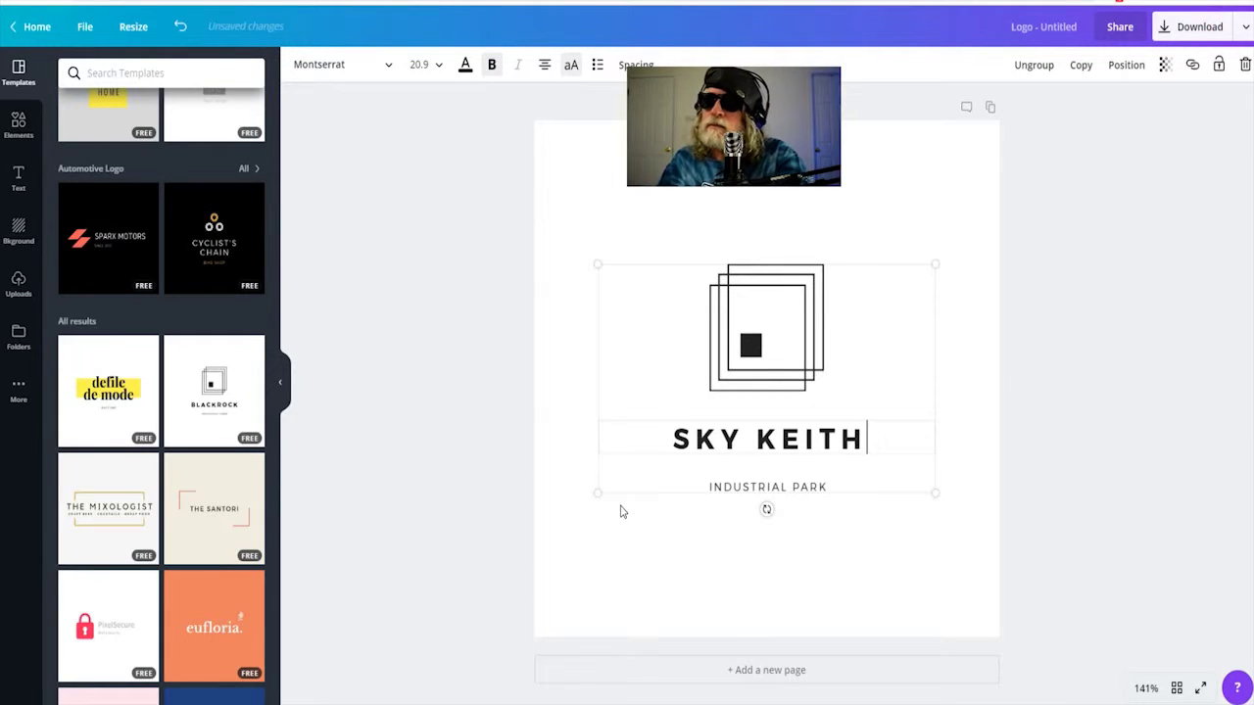
# - Replace the INDUSTRIAL PARK line with SK MEDIA
pyautogui.click(836, 487)
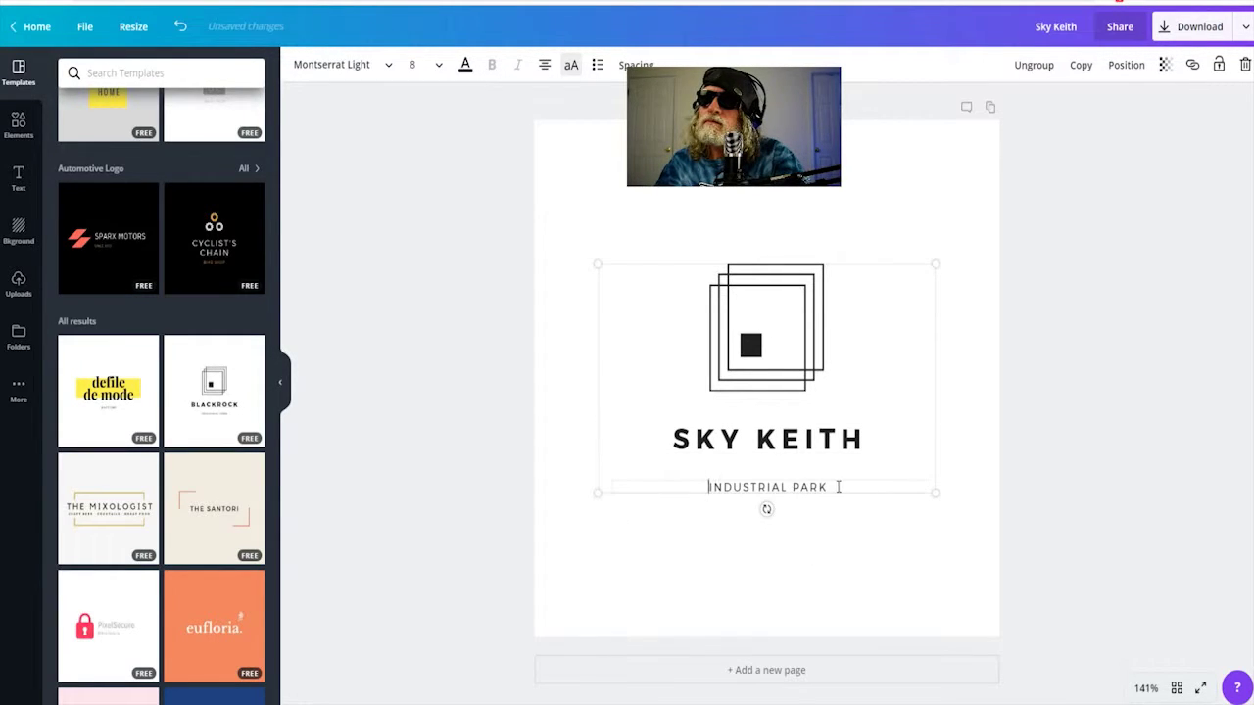
pyautogui.moveTo(835, 487); pyautogui.dragTo(696, 489)
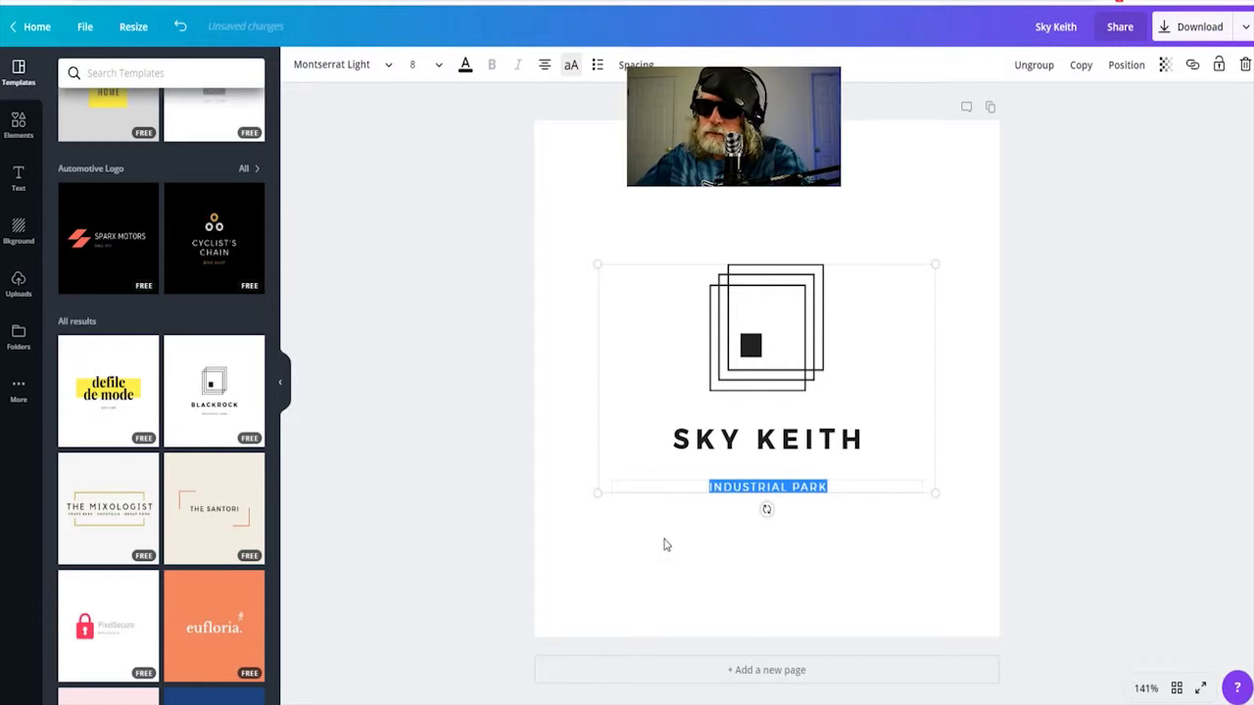
pyautogui.write('SK MEDIA')
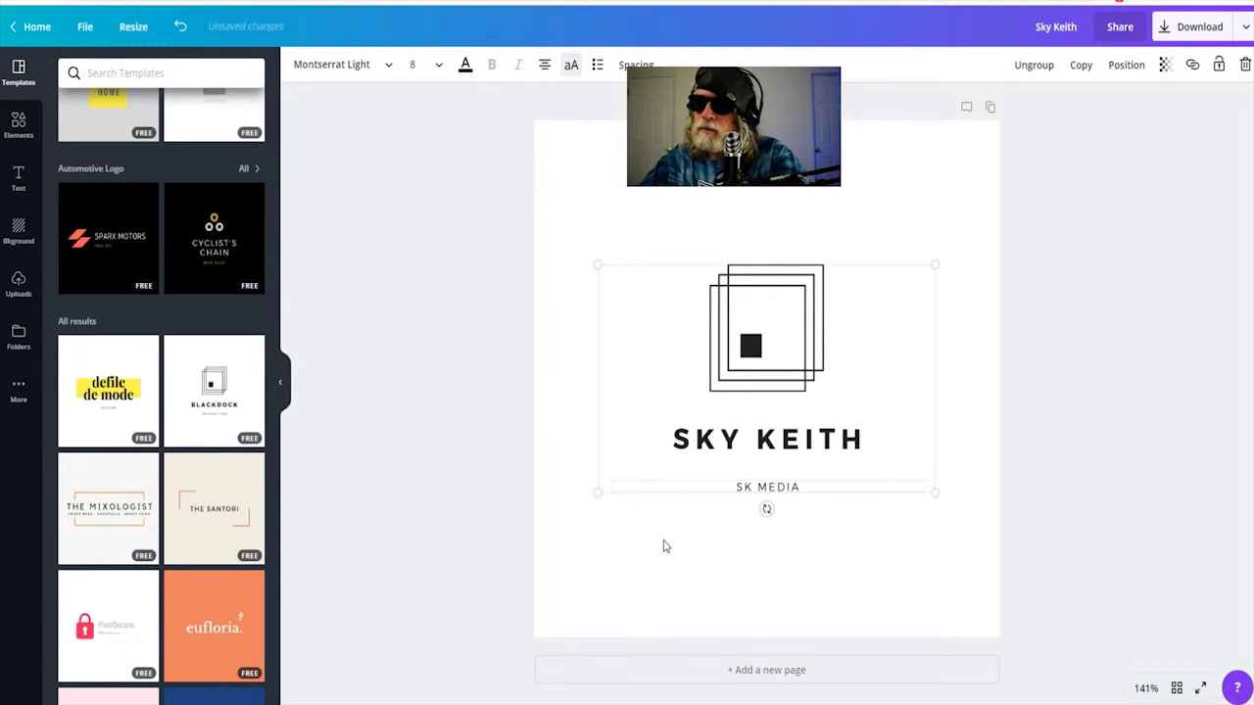
pyautogui.click(644, 592)
# - Make the small centre square blue and download the logo as a PNG
pyautogui.click(753, 358)
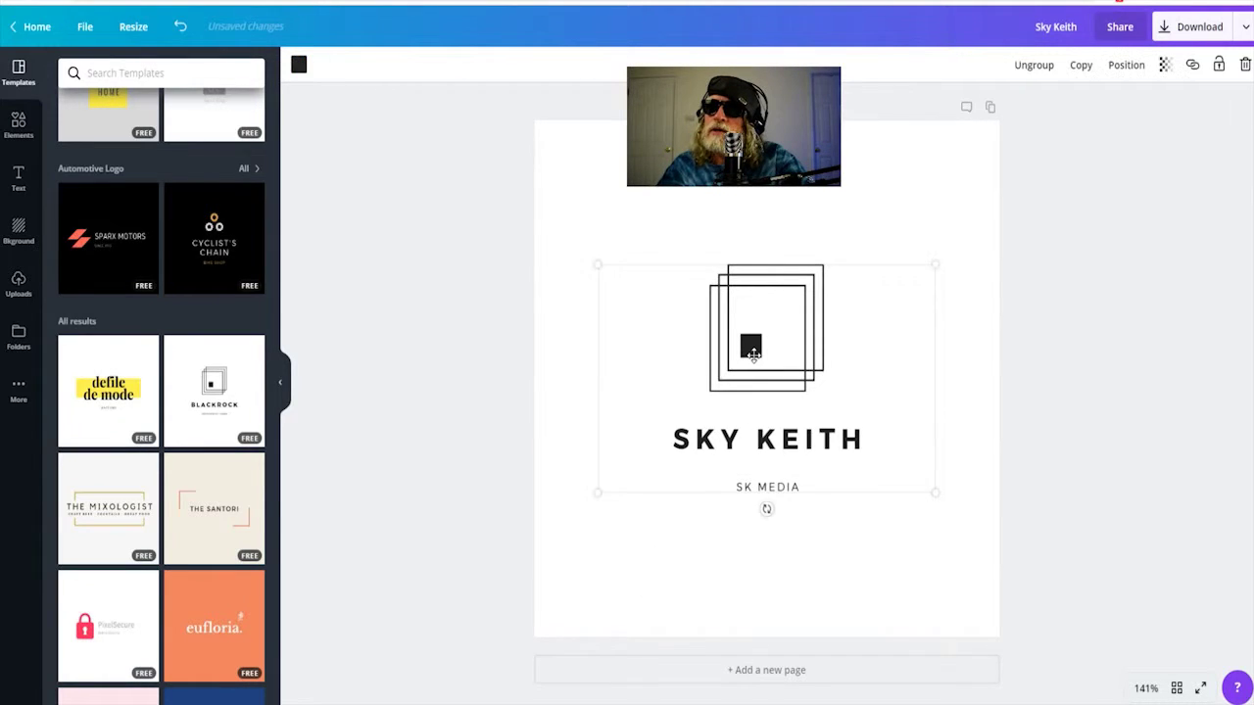
pyautogui.click(299, 65)
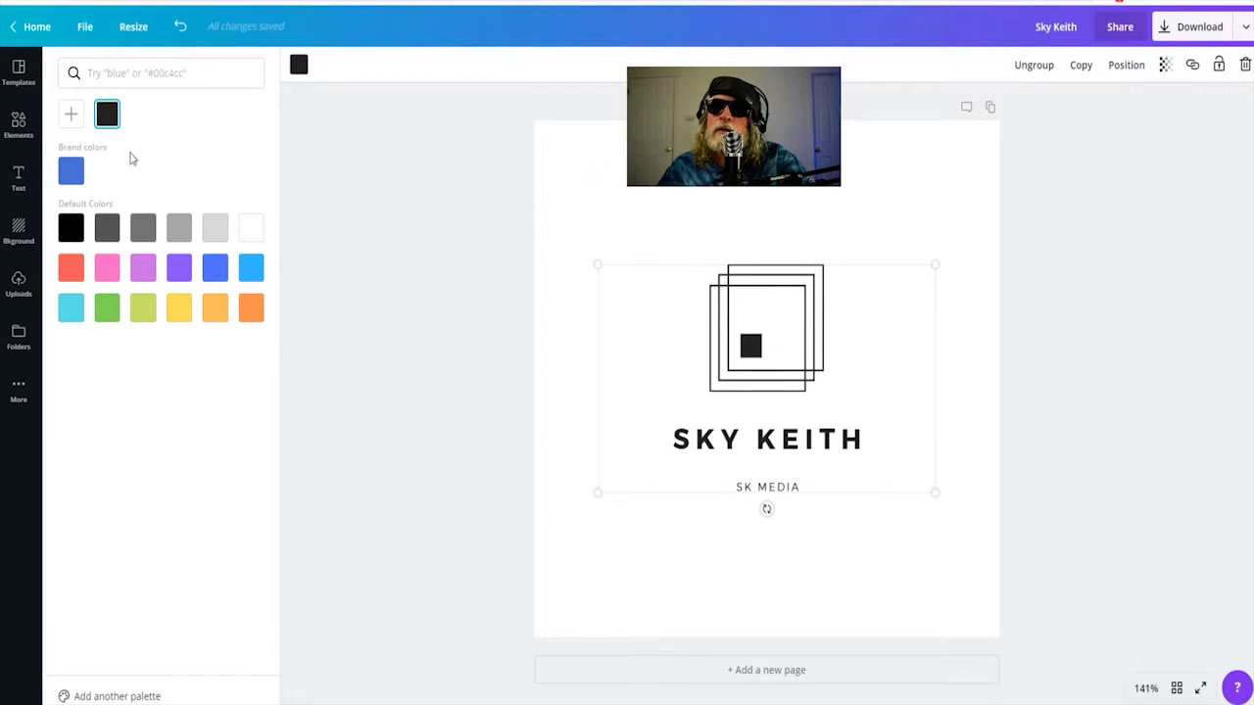
pyautogui.click(72, 173)
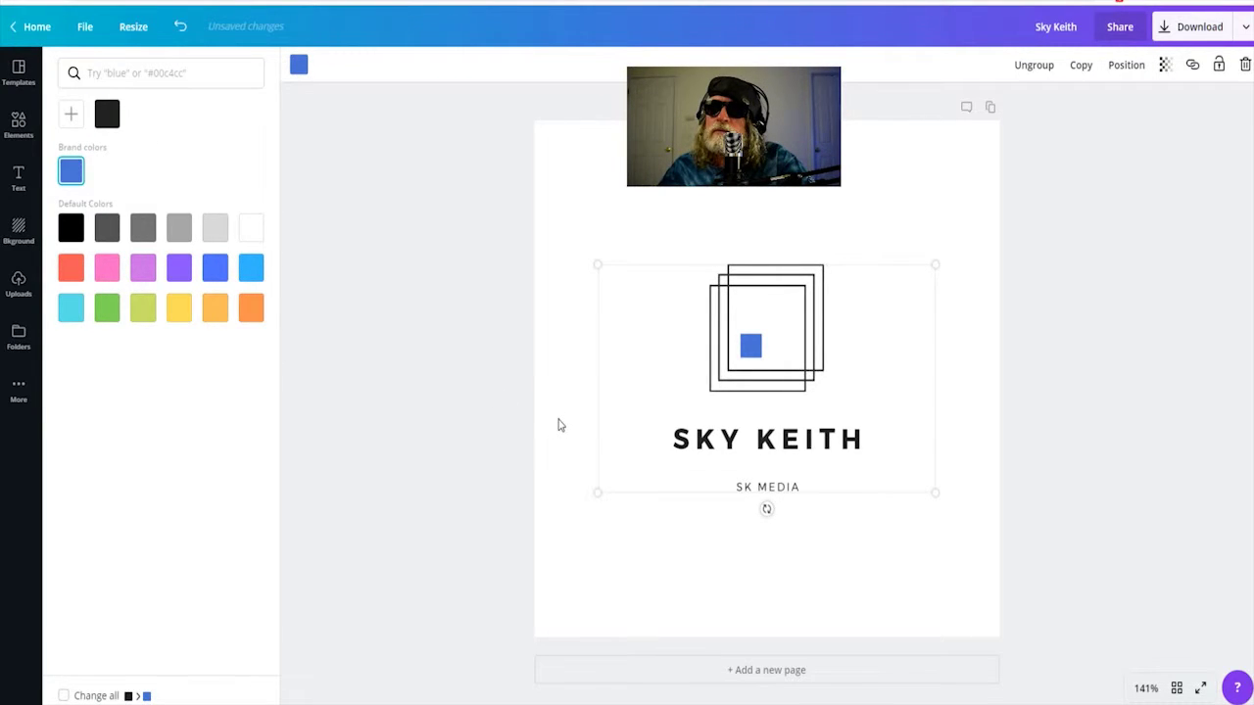
pyautogui.click(560, 424)
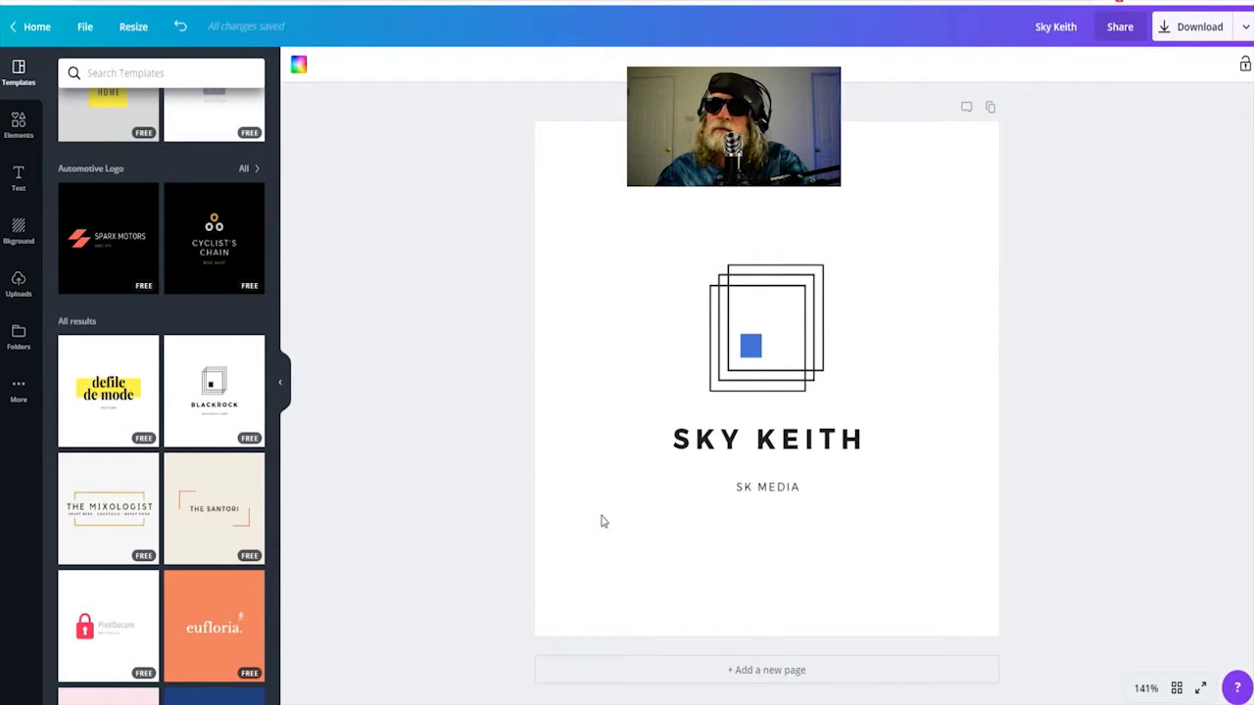
pyautogui.click(1181, 30)
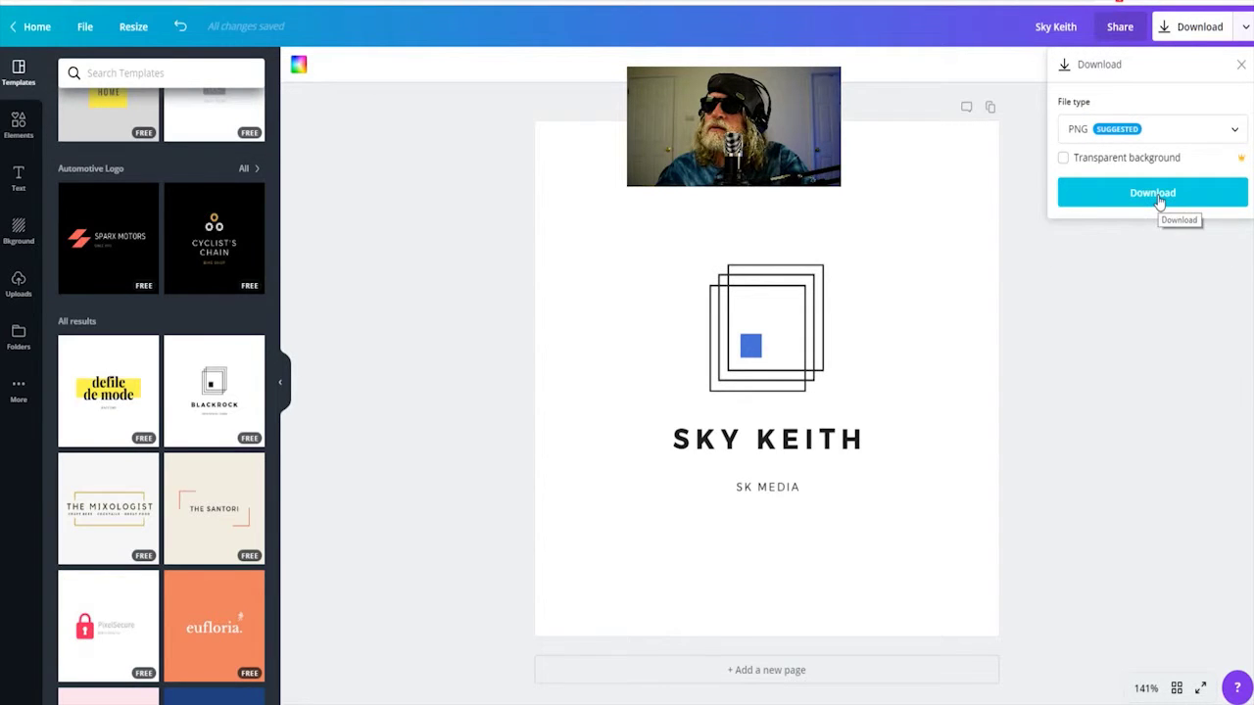
pyautogui.click(1158, 196)
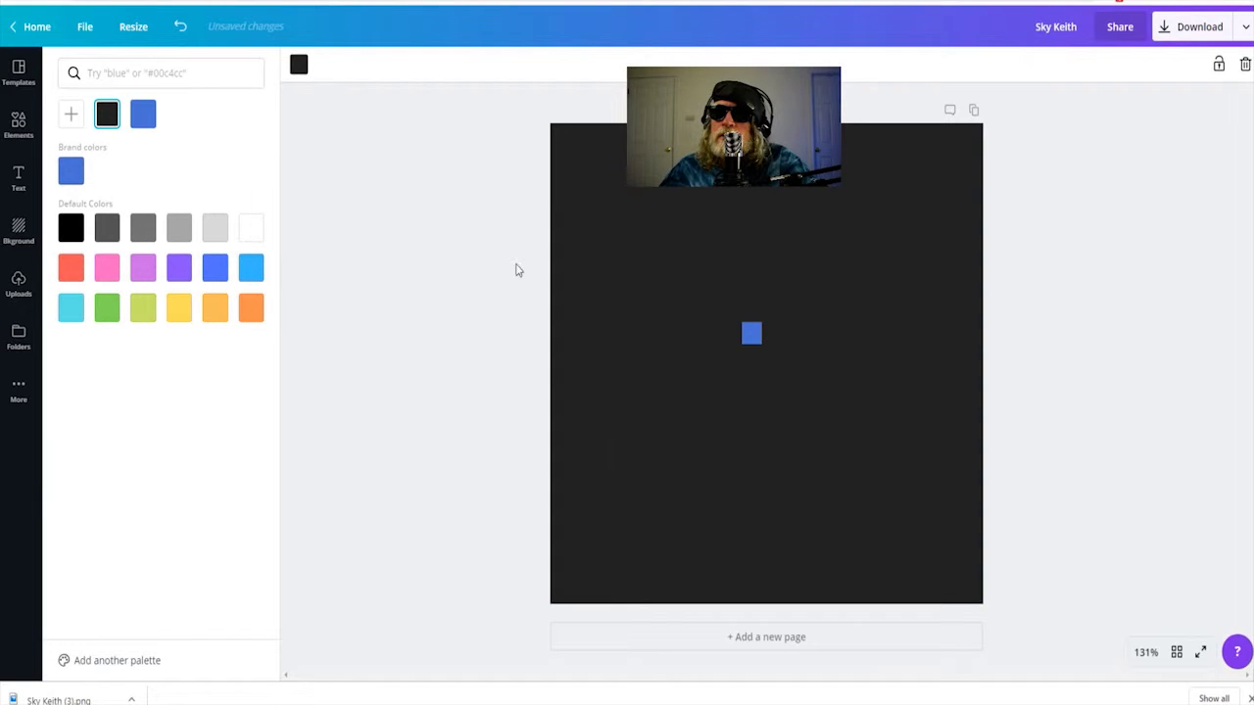
# - Make the nested square outlines white
pyautogui.click(722, 333)
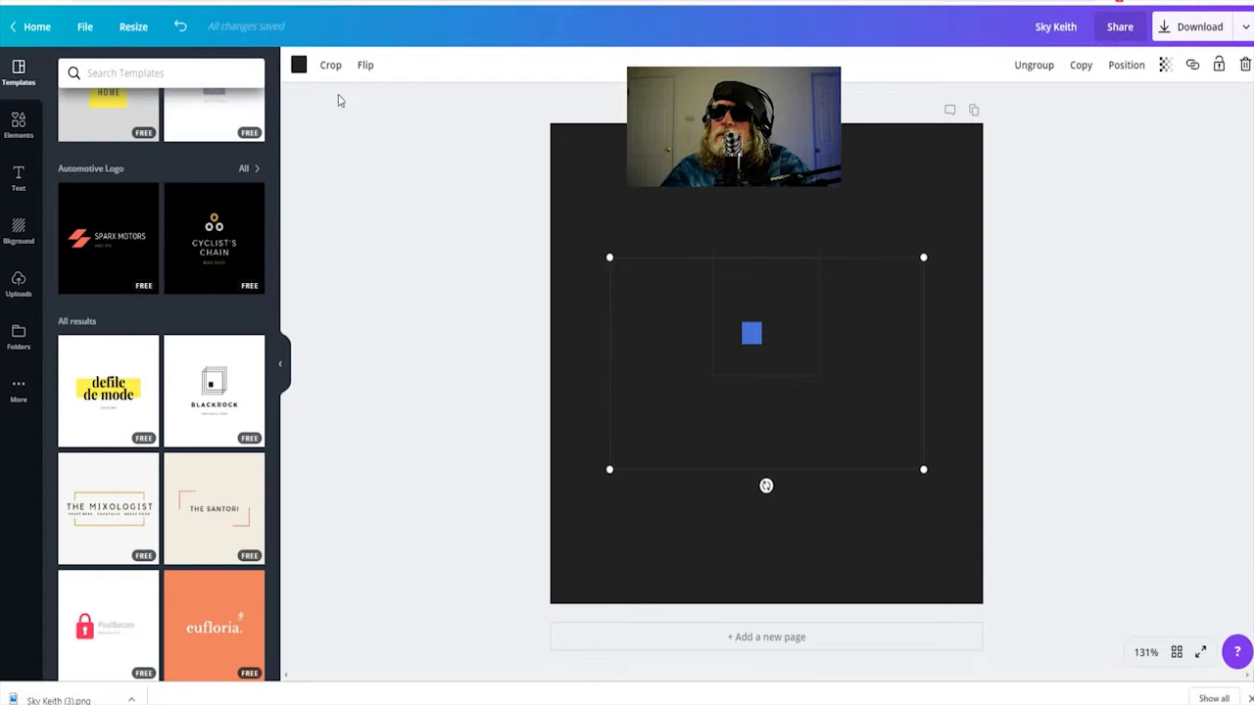
pyautogui.click(299, 65)
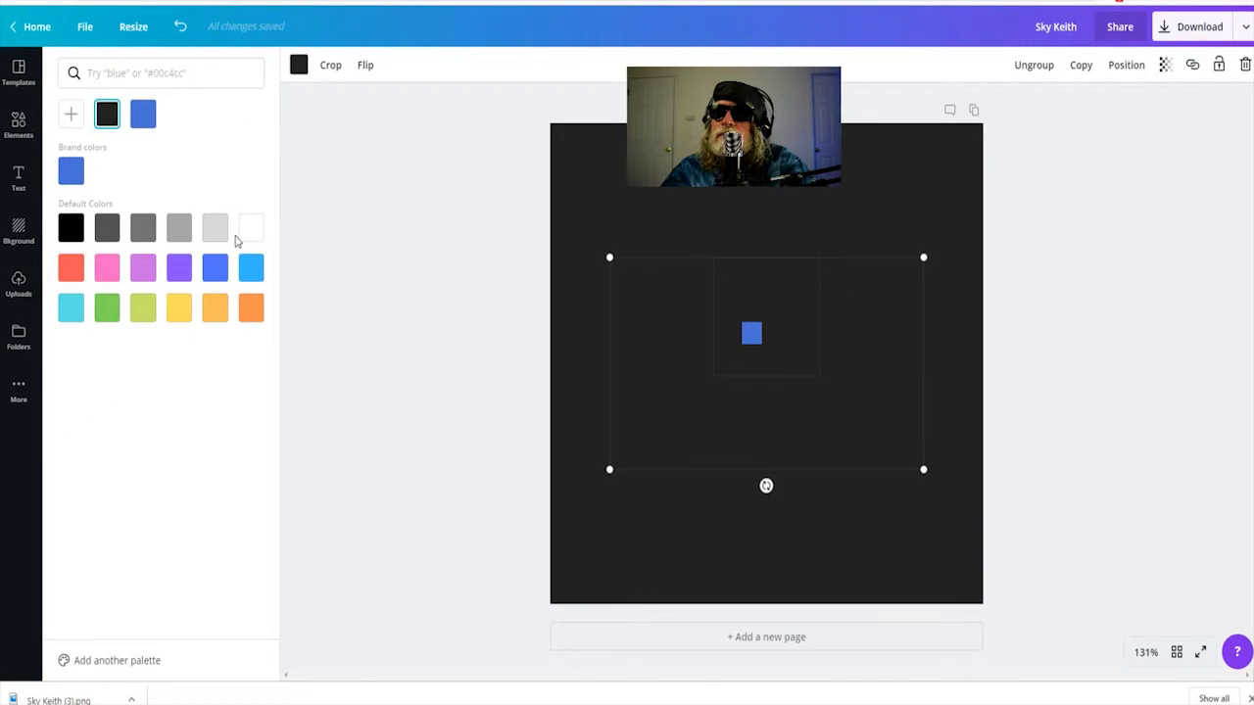
pyautogui.click(251, 243)
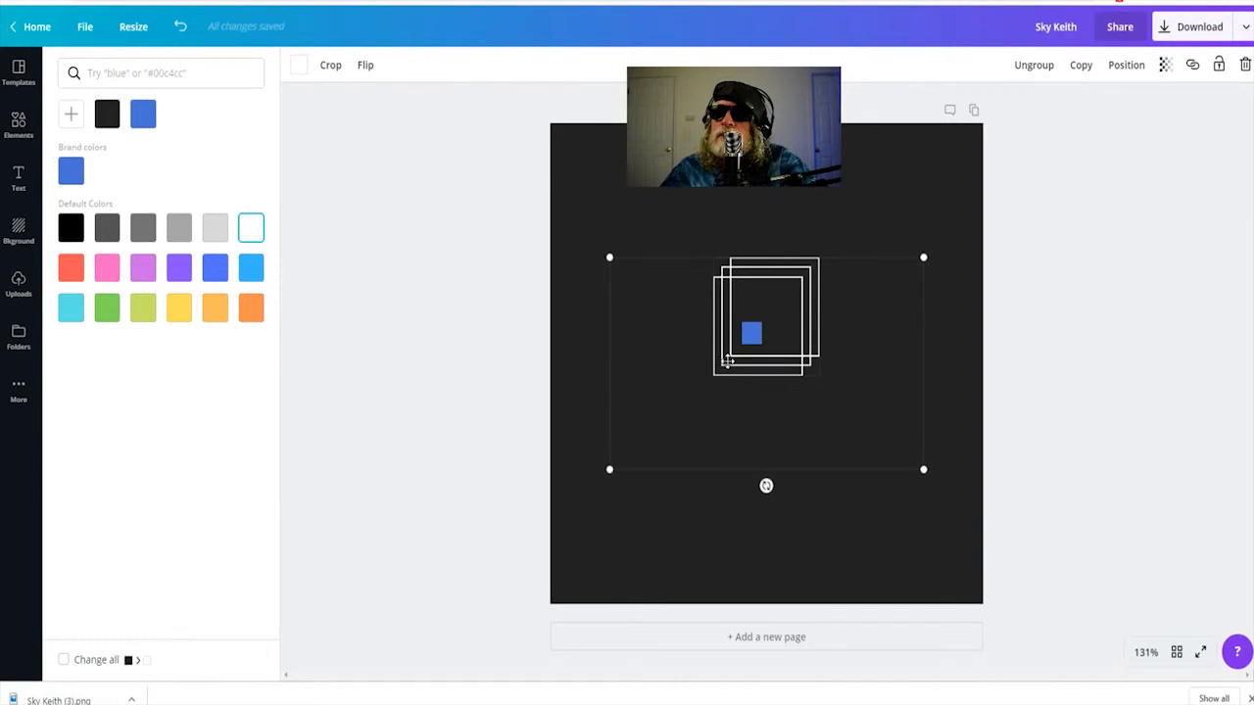
# - Set the large name title text colour to white
pyautogui.click(867, 423)
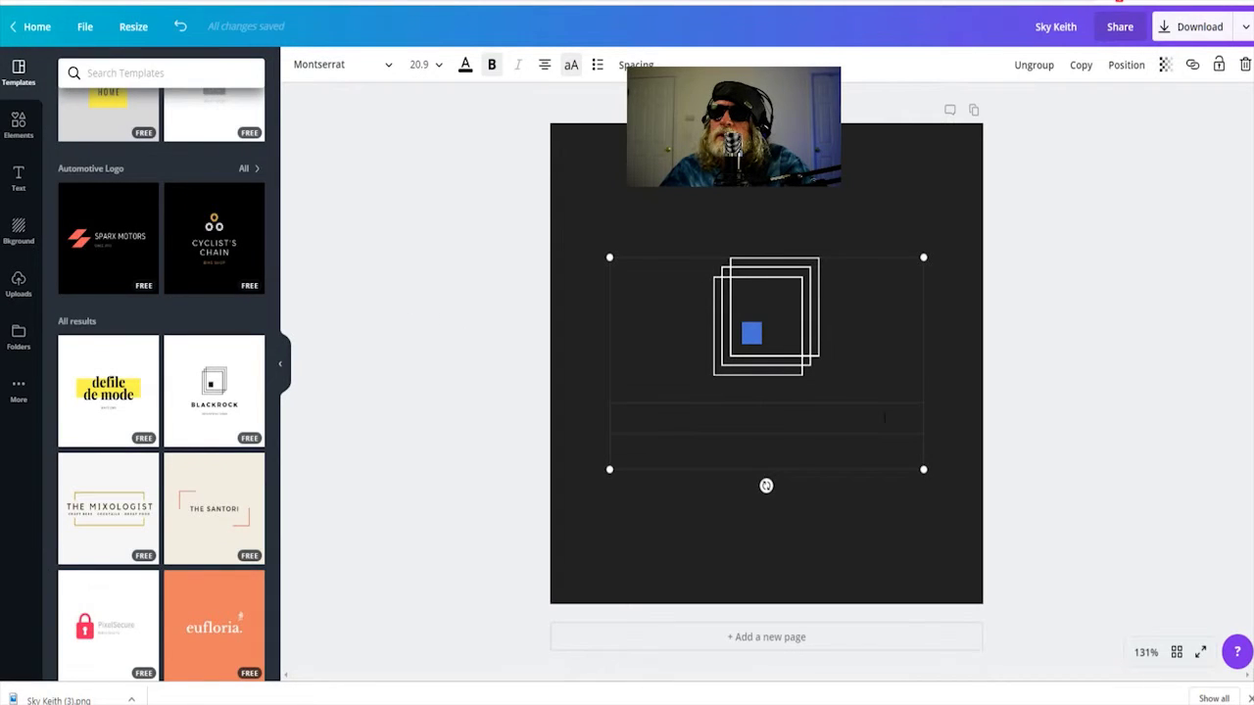
pyautogui.moveTo(884, 417); pyautogui.dragTo(678, 419)
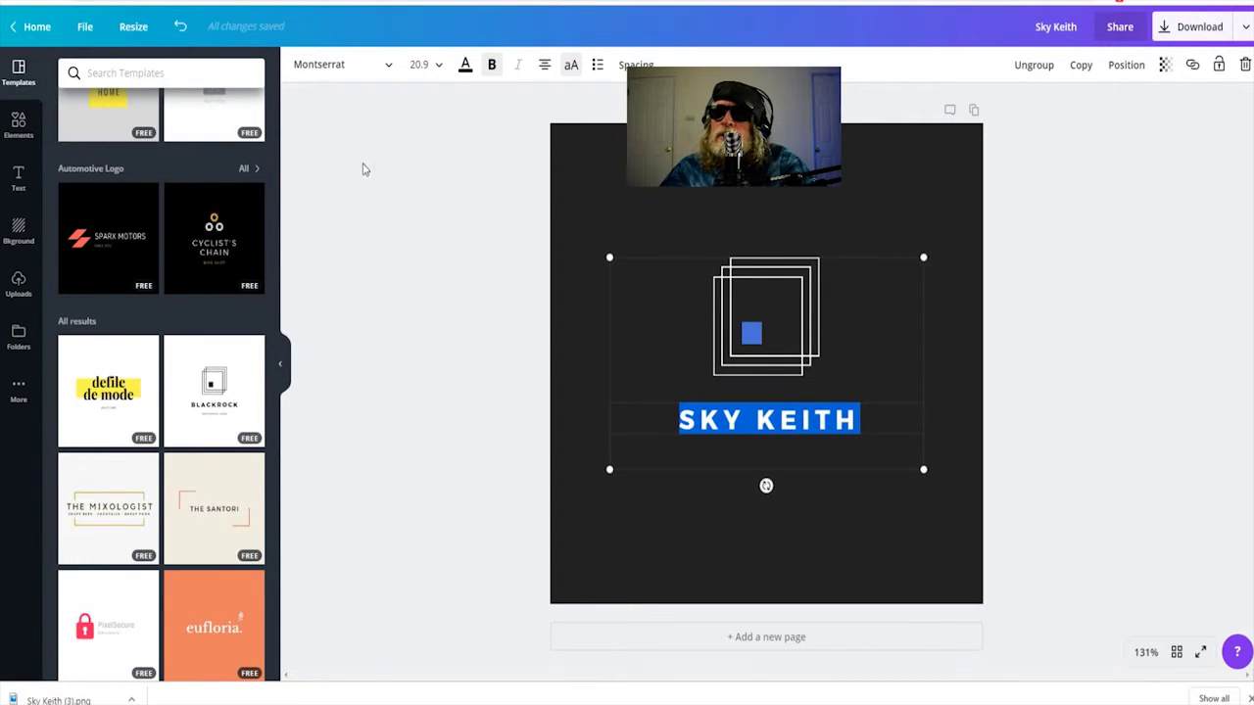
pyautogui.click(465, 68)
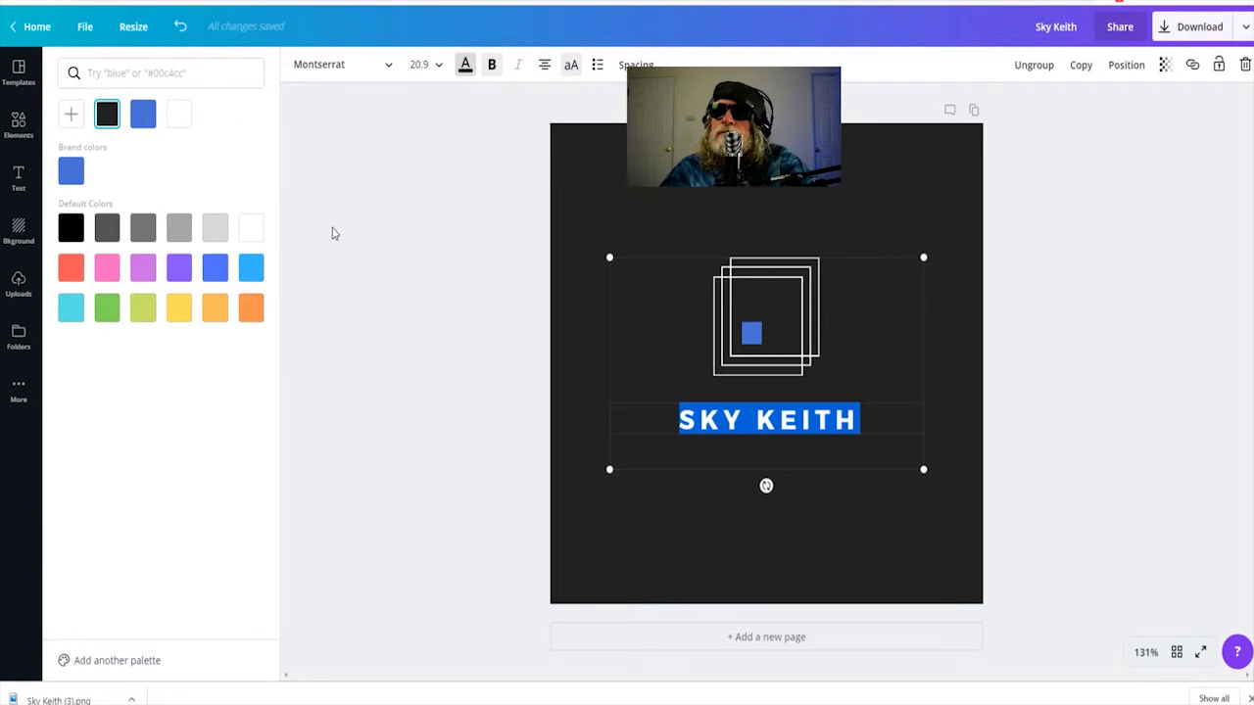
pyautogui.click(251, 228)
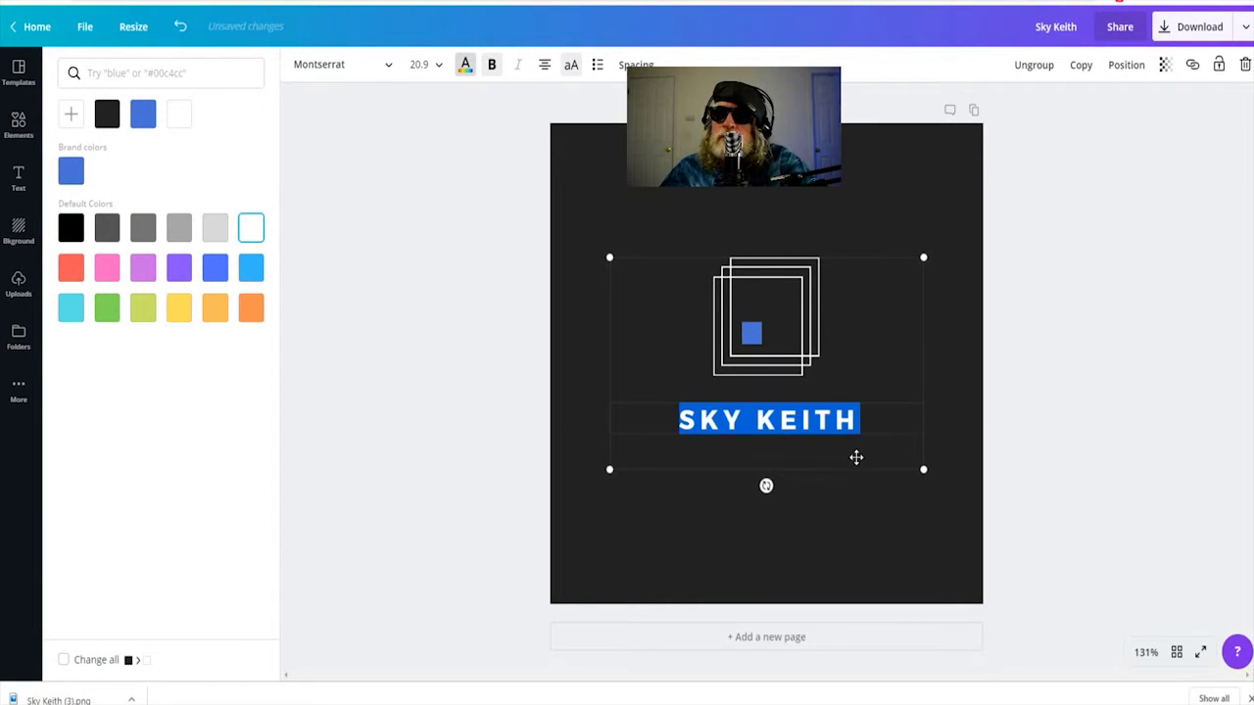
pyautogui.press('Escape')
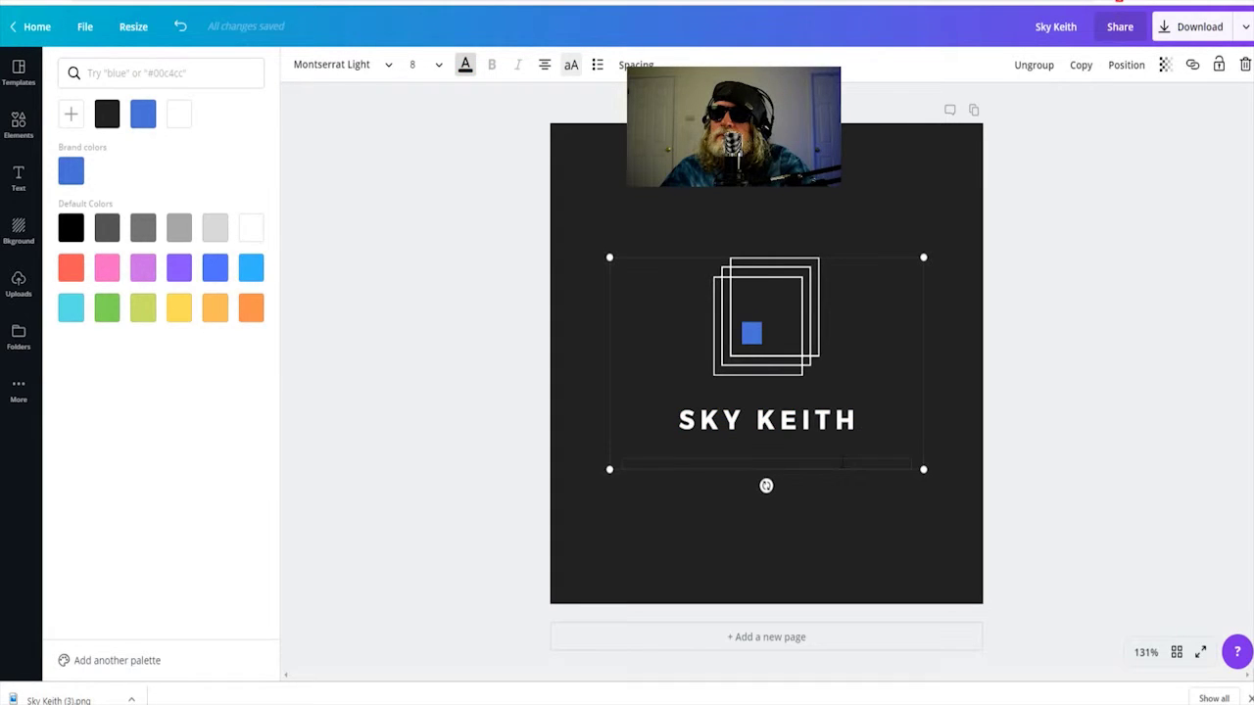
# - Set the SK MEDIA text colour to white and review the result
pyautogui.moveTo(842, 462); pyautogui.dragTo(737, 465)
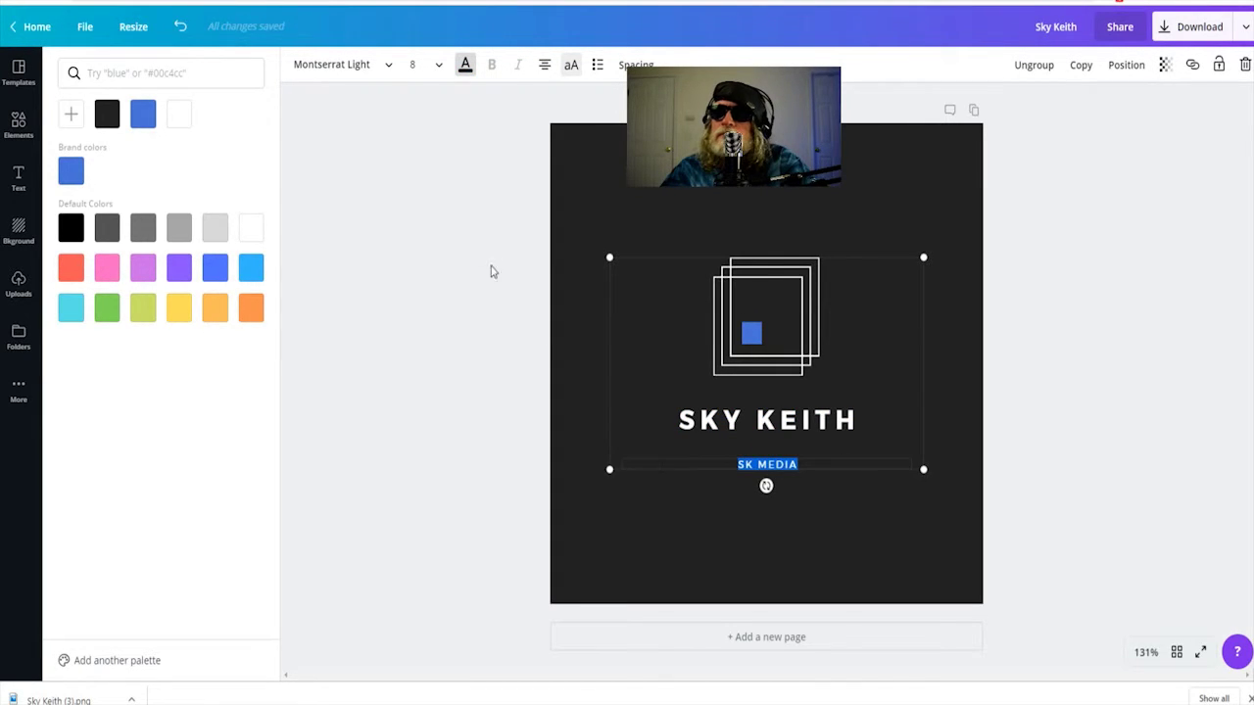
pyautogui.click(459, 70)
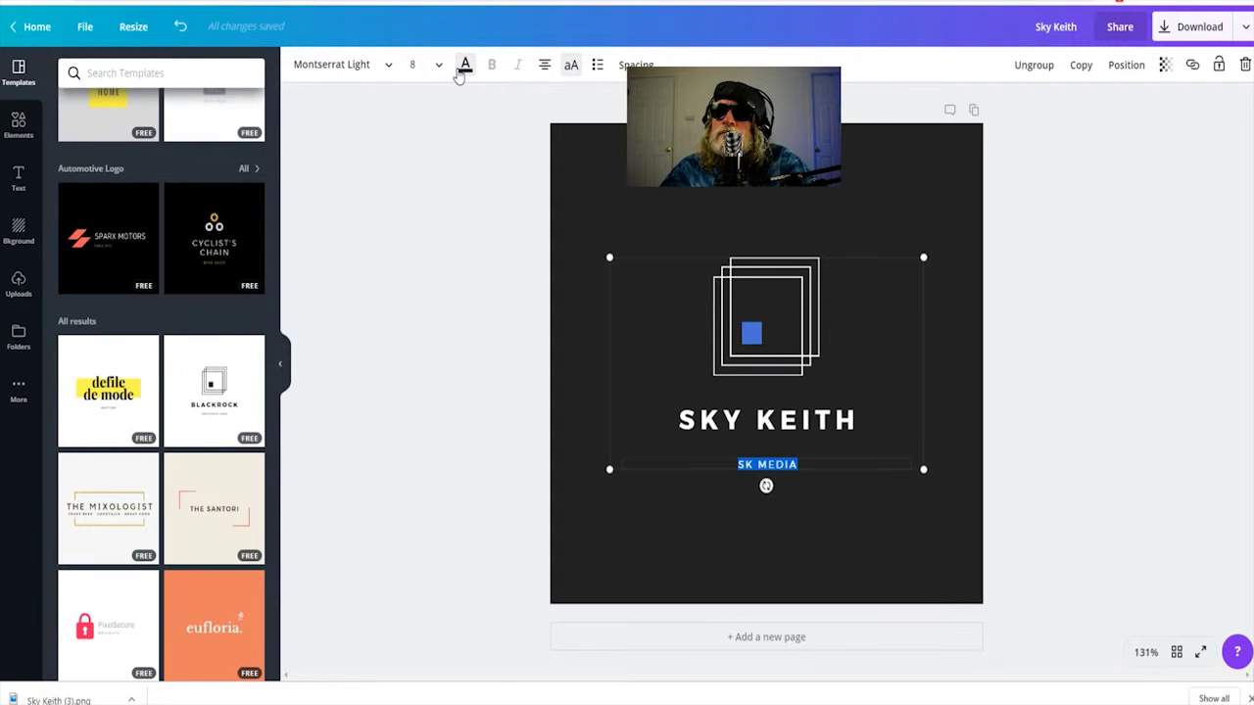
pyautogui.click(460, 70)
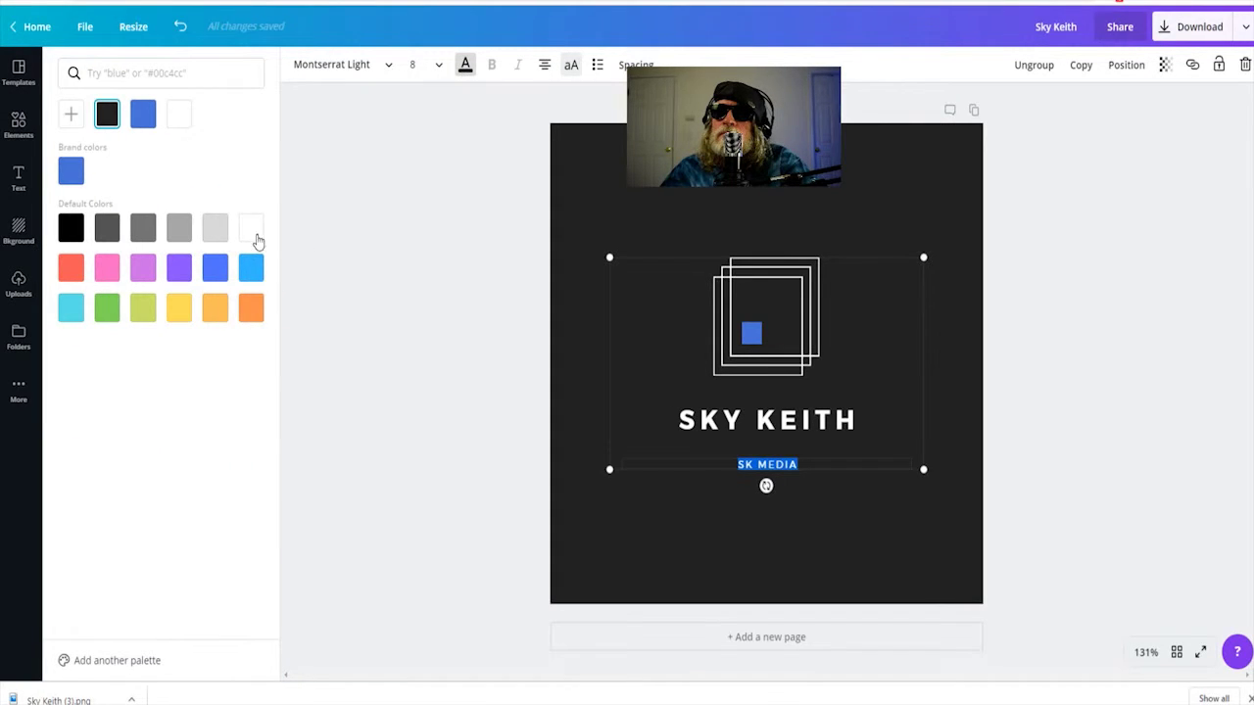
pyautogui.click(255, 238)
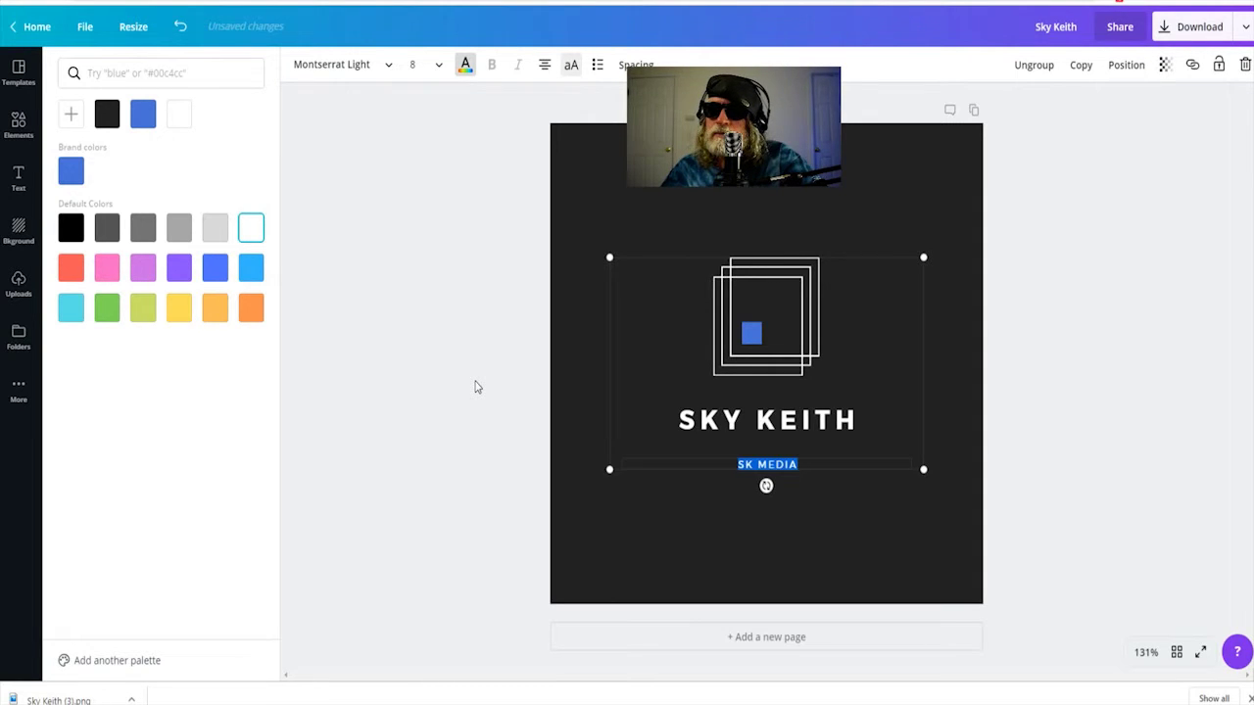
pyautogui.click(474, 385)
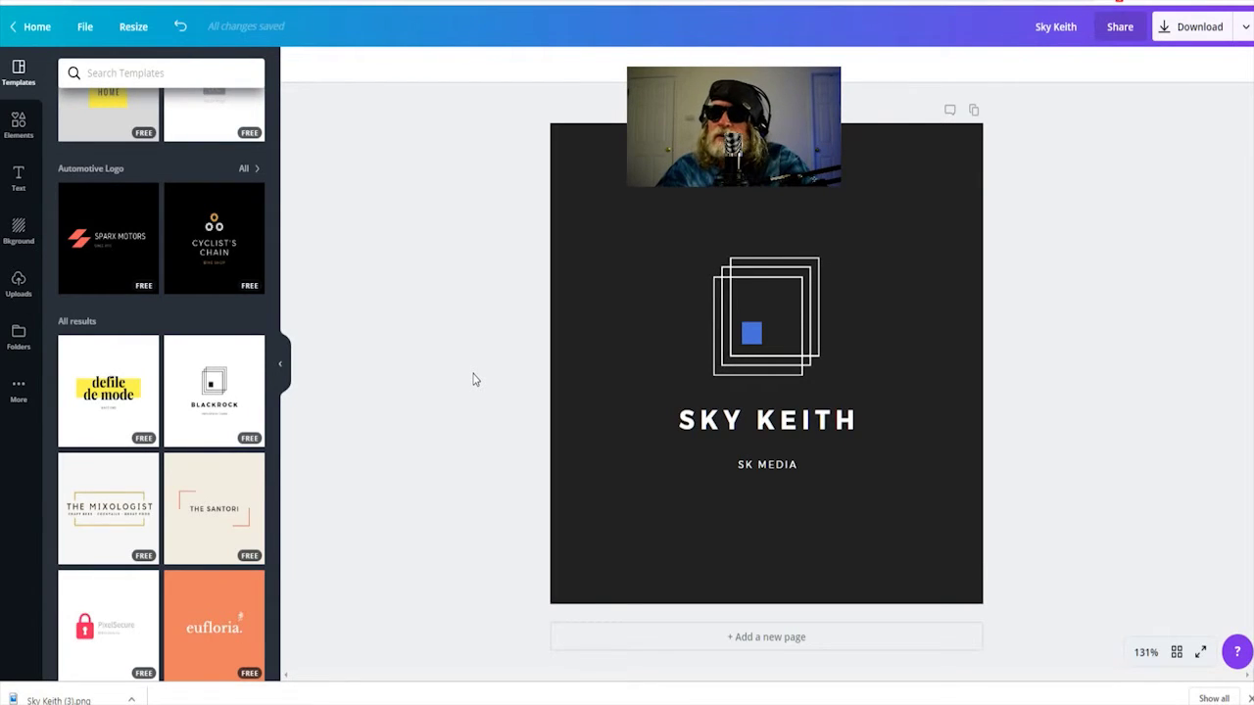
# - Download the finished white-on-dark logo as a PNG file
pyautogui.click(1156, 29)
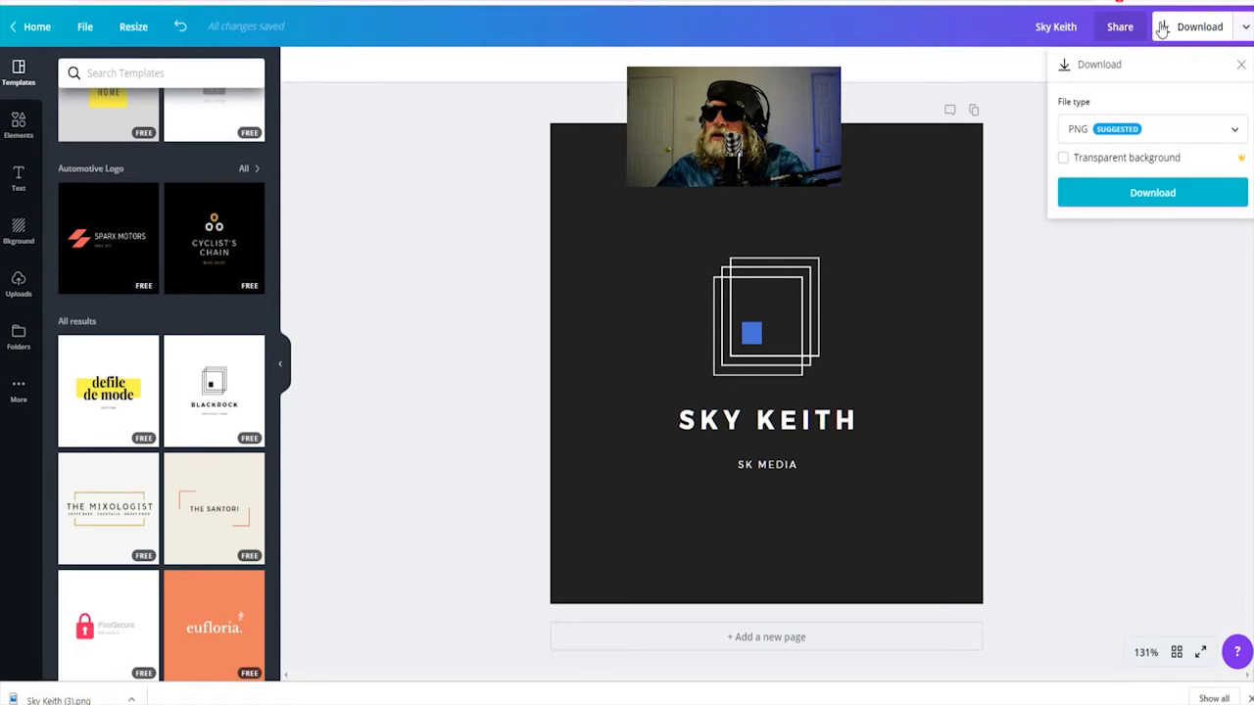
pyautogui.click(1146, 192)
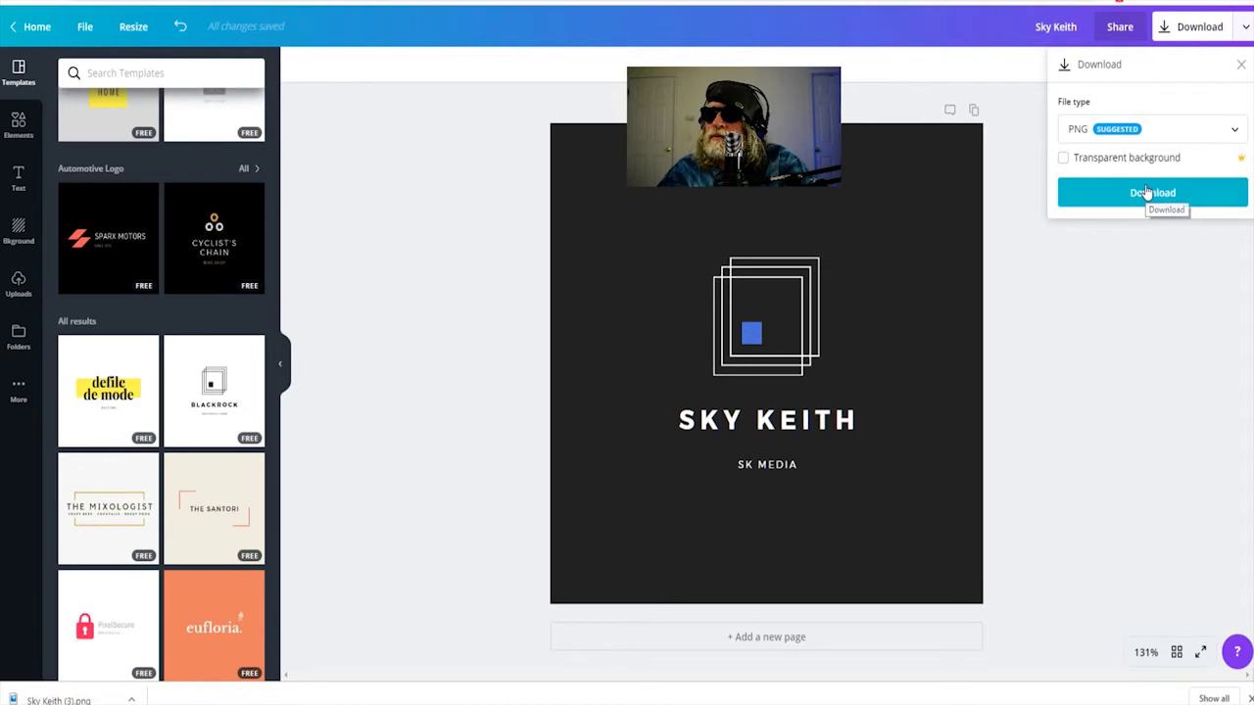